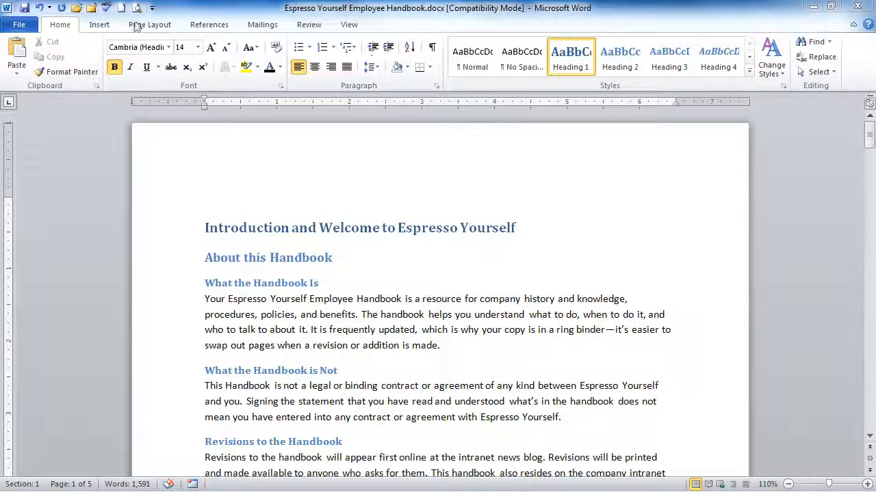
Step: Start a custom text watermark for the handbook and choose the preset text DRAFT
left_click(164, 26)
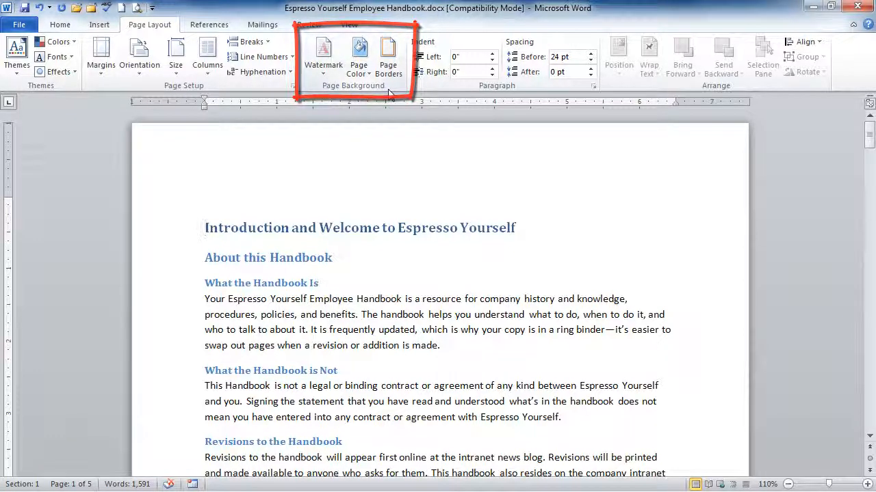
left_click(318, 72)
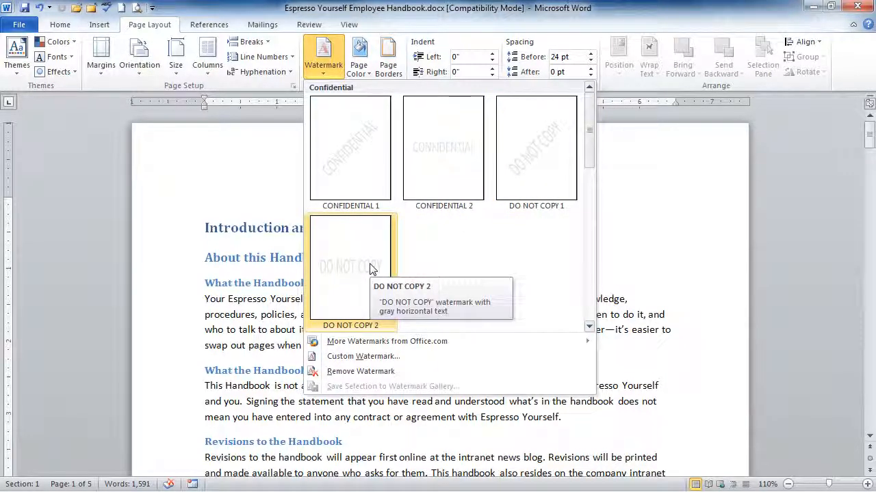
left_click(367, 358)
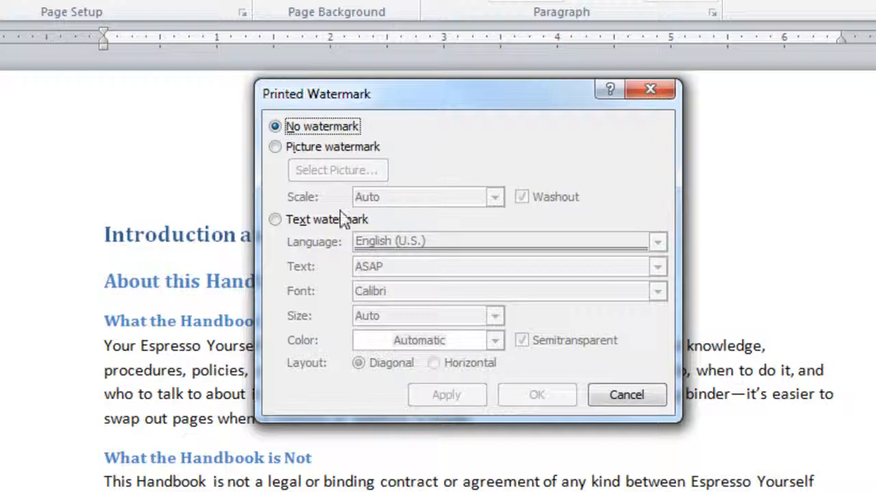
left_click(275, 222)
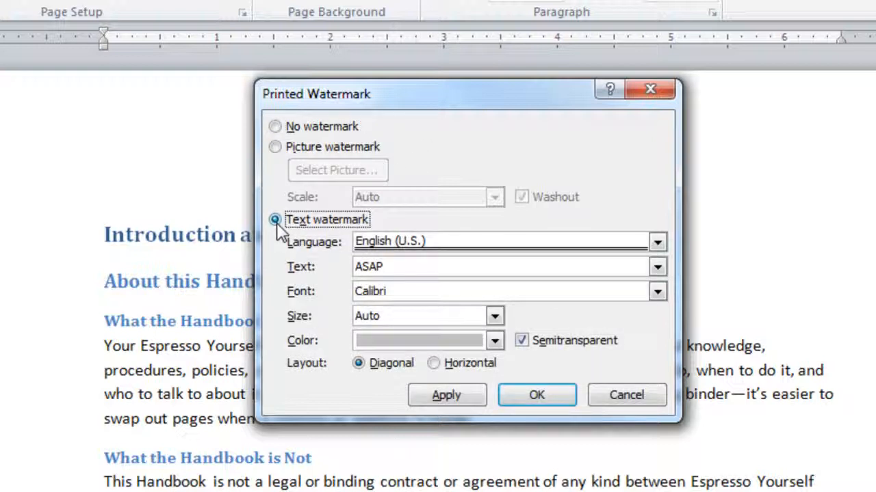
left_click(657, 268)
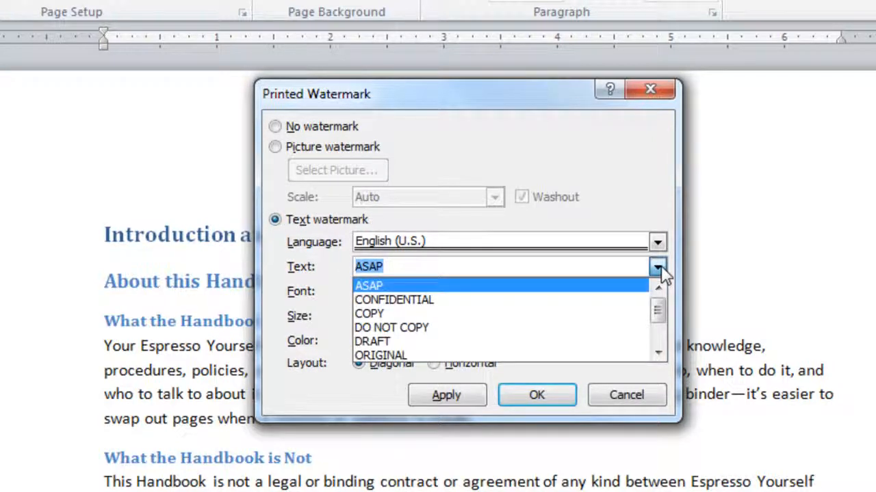
left_click(658, 353)
left_click(658, 353)
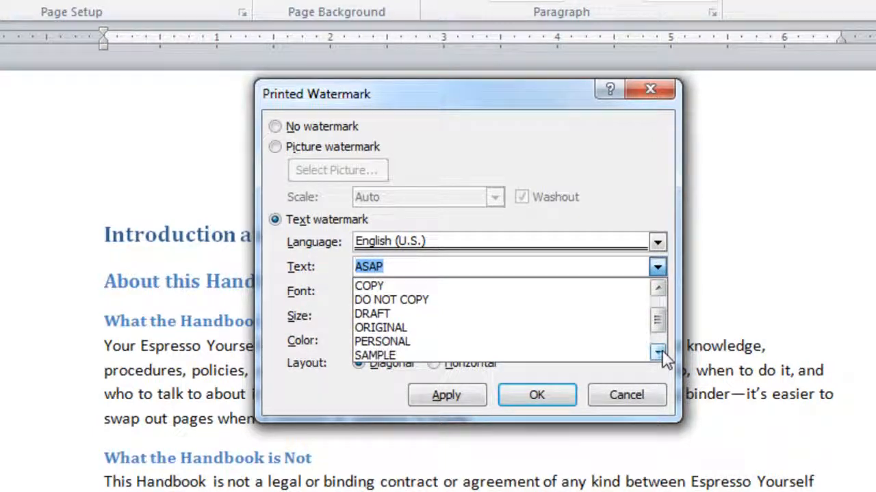
left_click(658, 353)
left_click(658, 353)
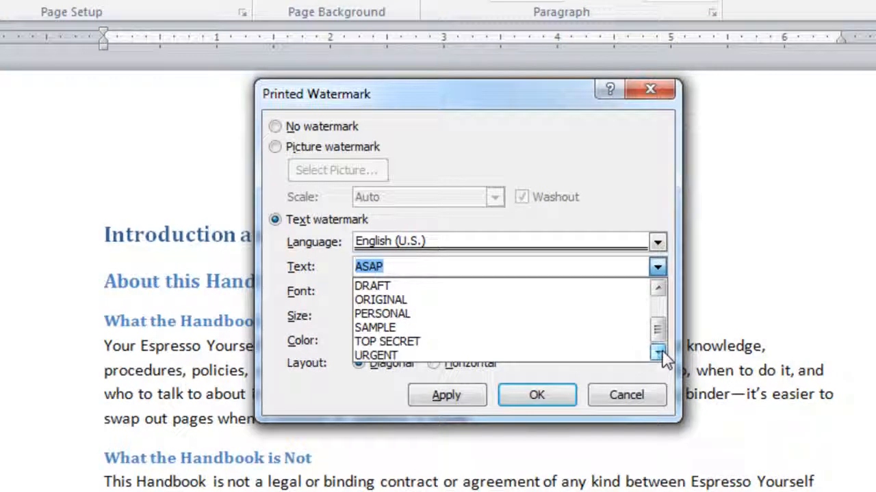
left_click(659, 290)
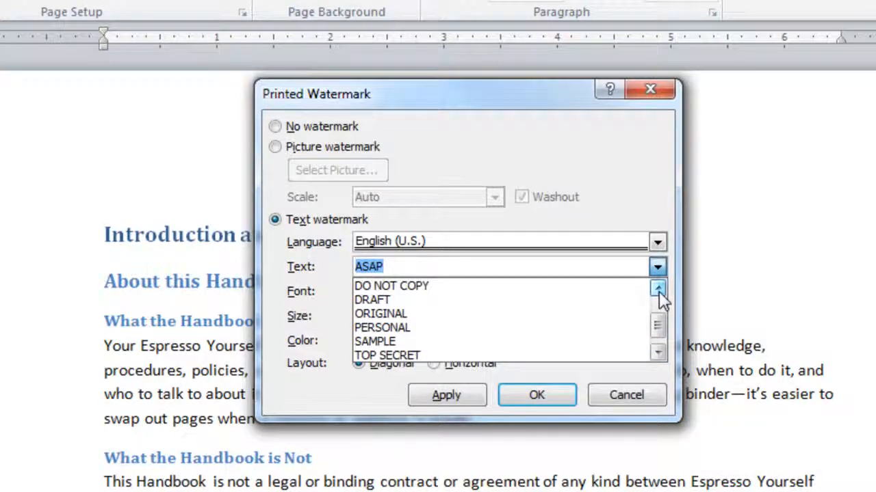
left_click(380, 304)
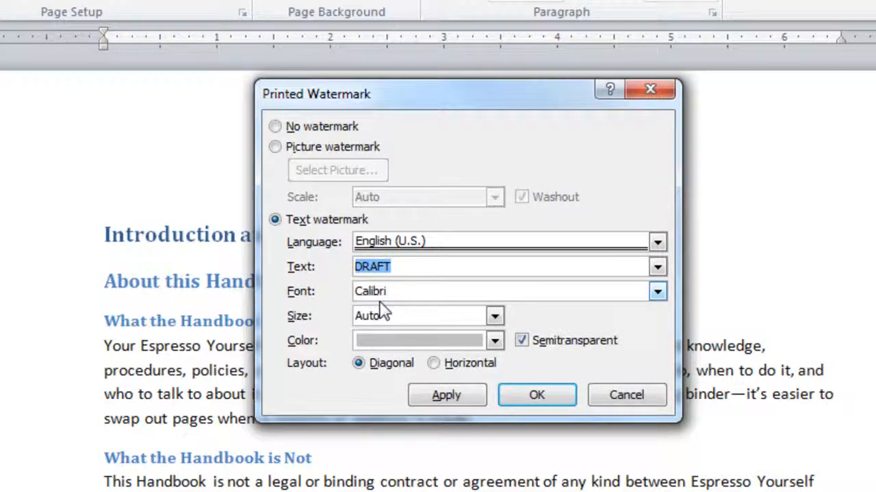
Step: Extend the watermark text to read FIRST DRAFT and apply the watermark to the document
left_click(352, 270)
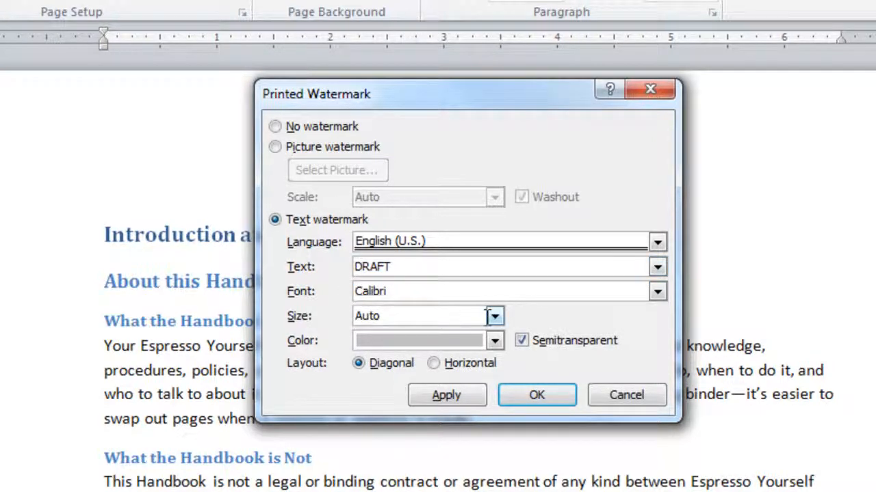
type("FIRST")
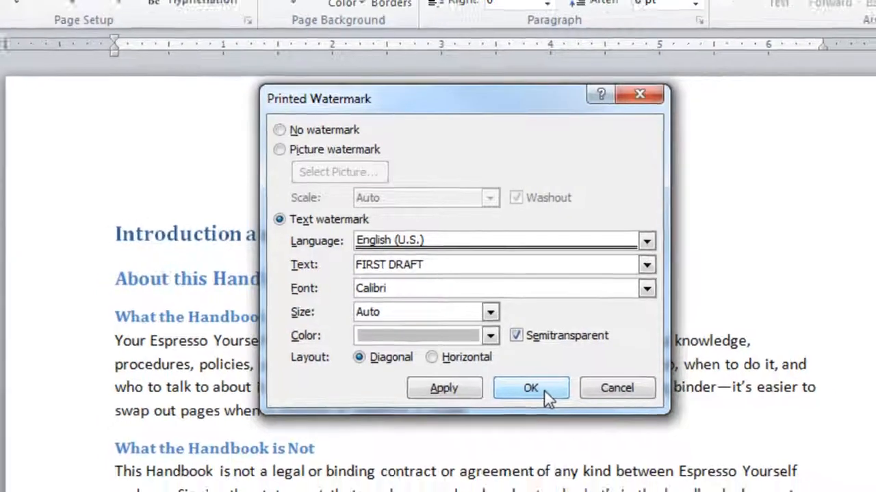
left_click(548, 396)
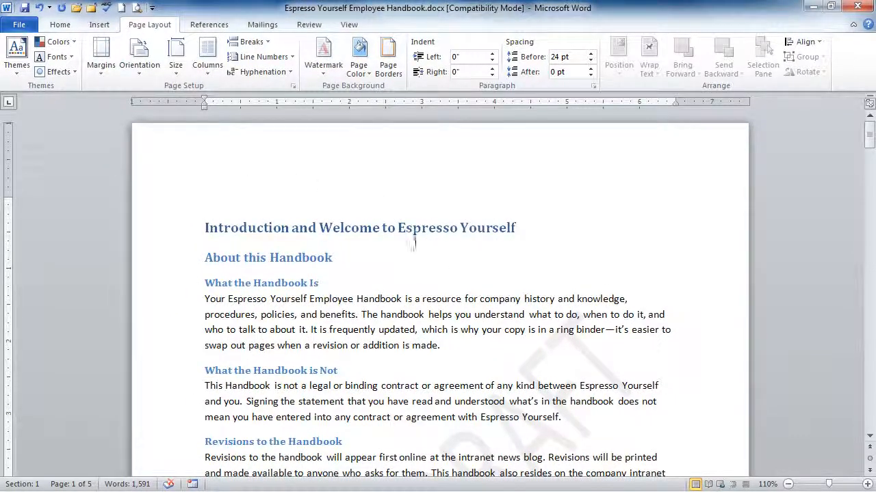
Step: Check the watermark on all five pages in the print preview, then return to the page layout settings
left_click(136, 9)
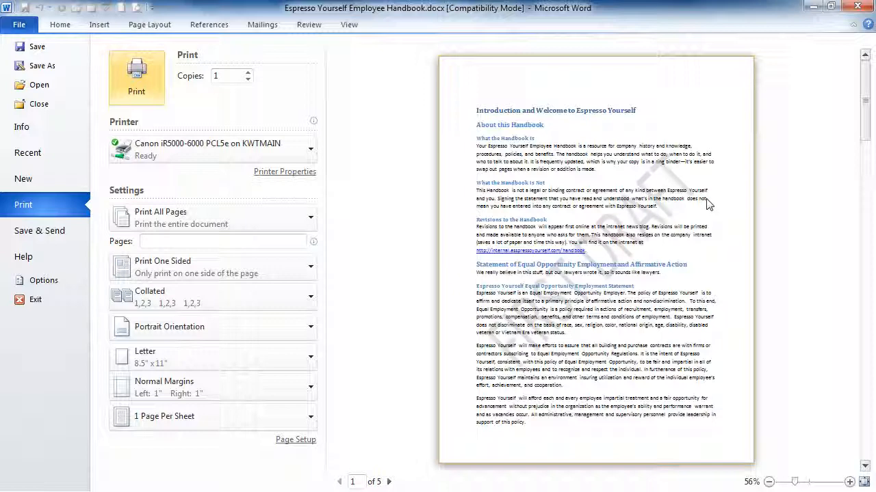
left_click(388, 481)
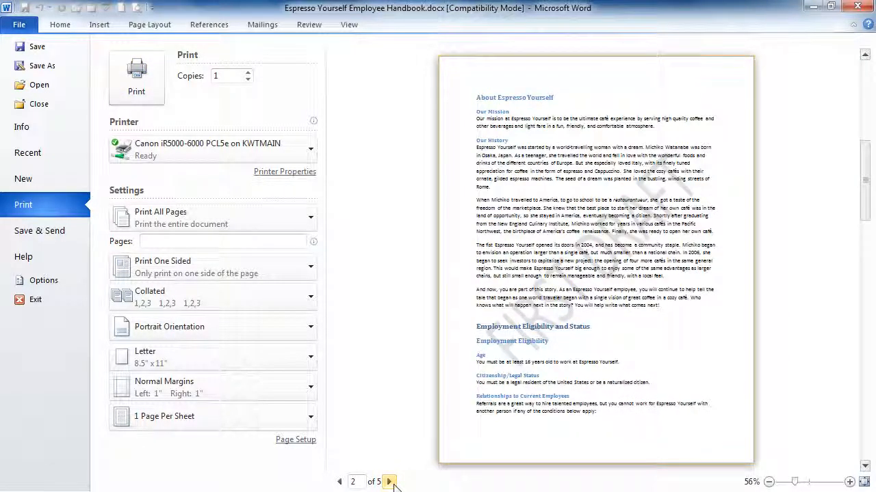
left_click(388, 482)
left_click(388, 482)
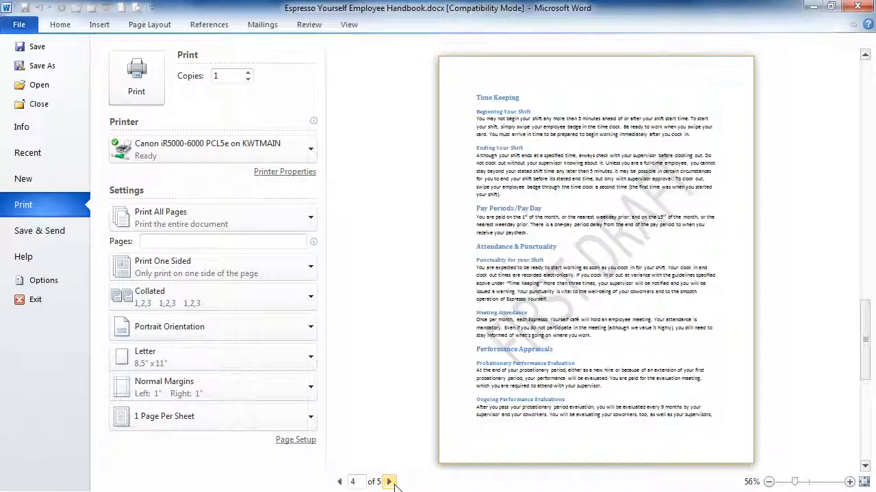
left_click(389, 482)
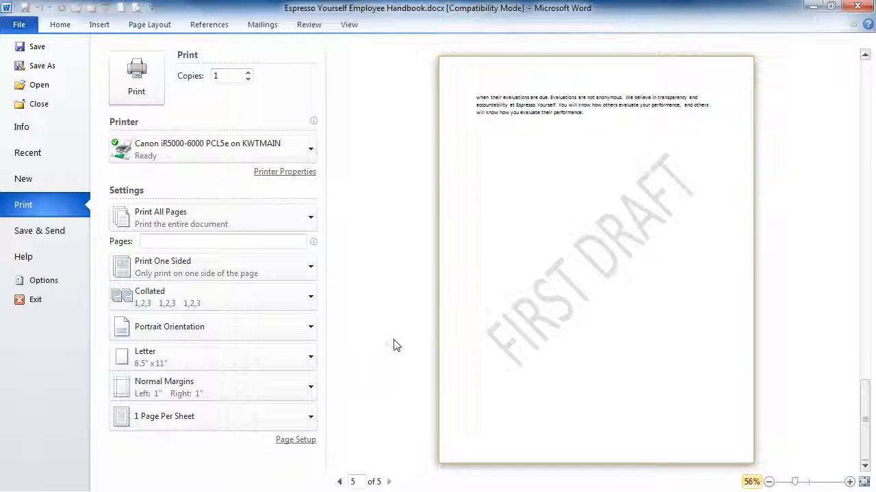
left_click(148, 26)
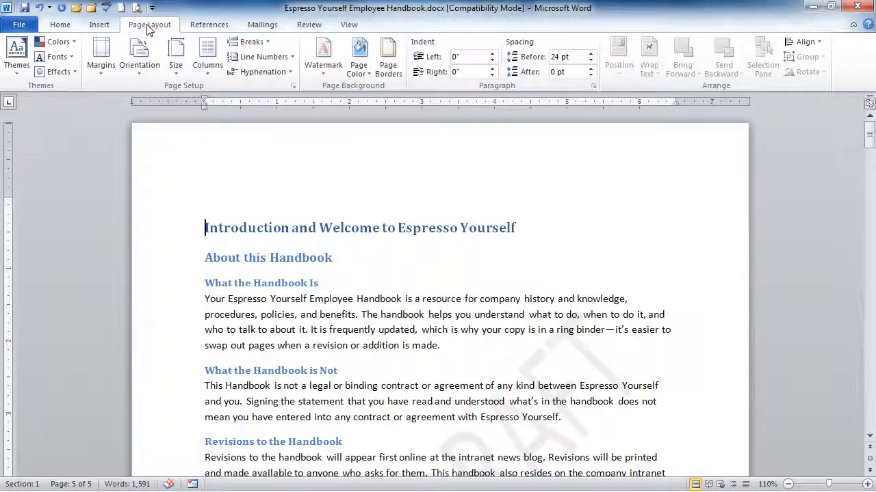
left_click(328, 75)
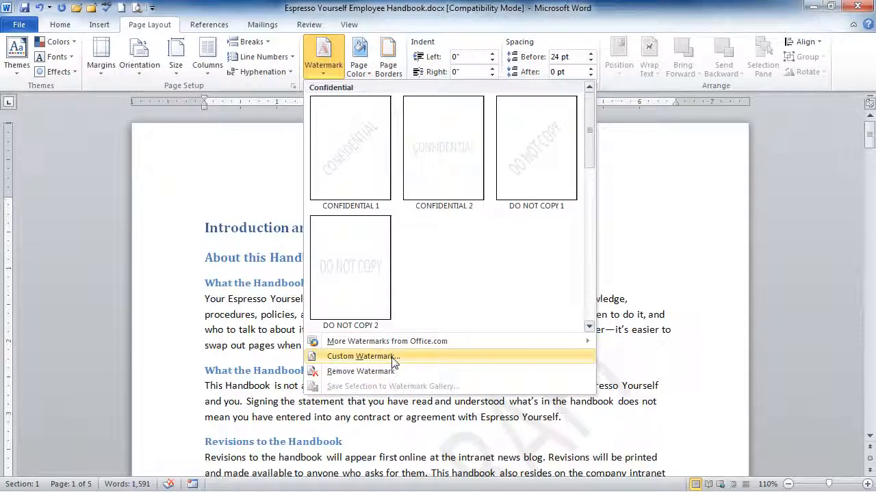
key("Escape")
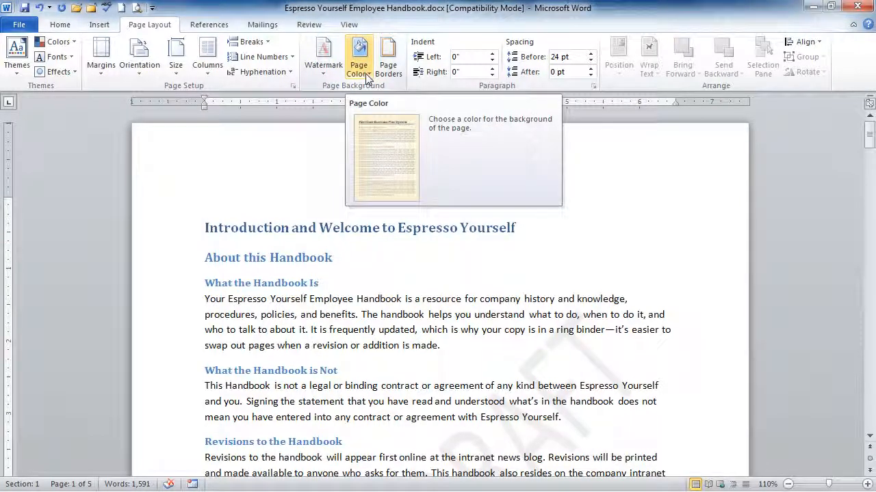
Step: Set the page color to the lightest tint of the dark blue theme color and check the page in print preview
left_click(368, 74)
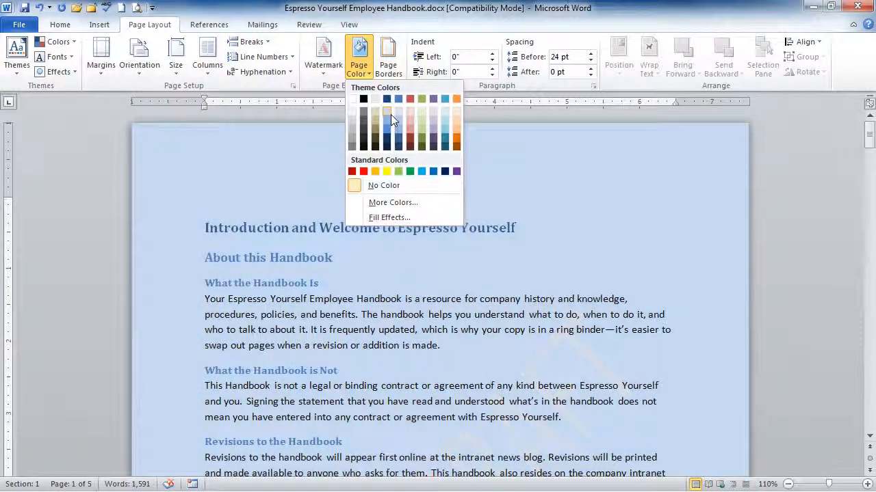
left_click(391, 114)
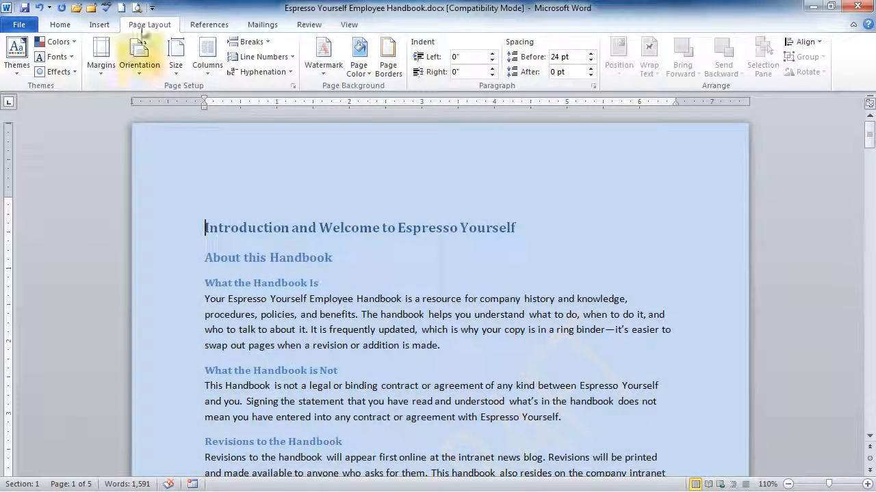
left_click(137, 9)
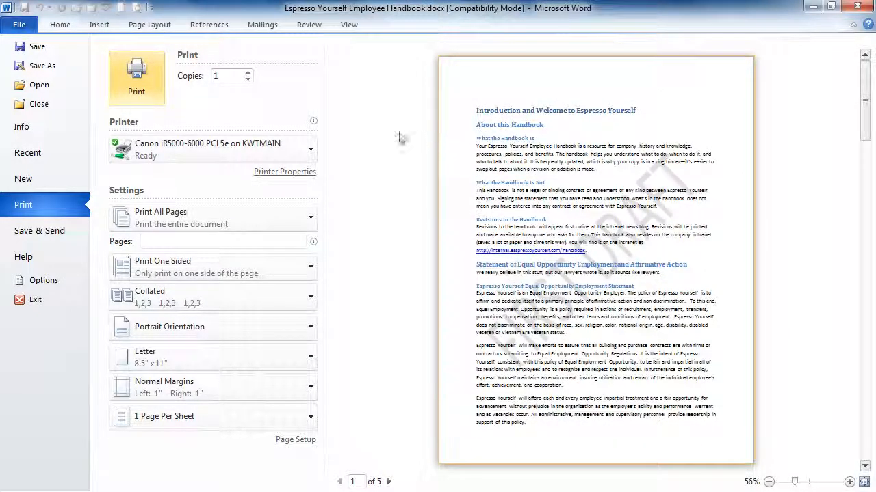
left_click(149, 26)
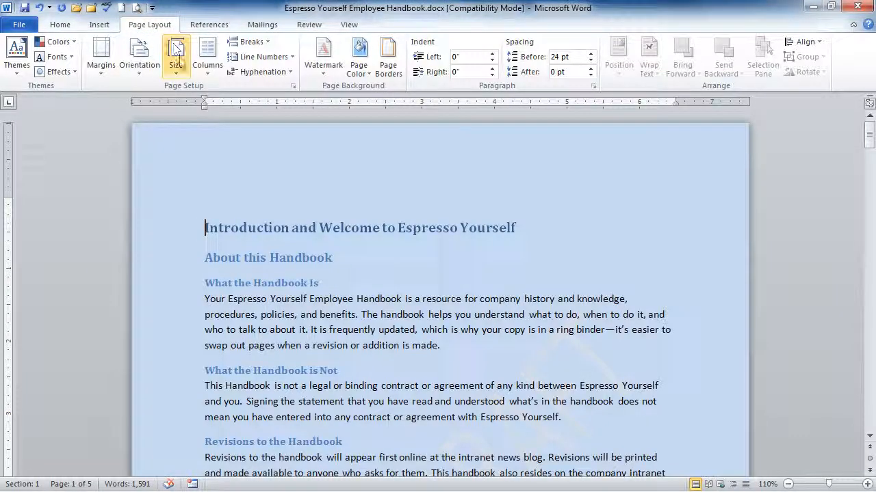
Step: Add a box page border to the whole document with a dashed line, the darkest navy theme shade and 1 pt width
left_click(388, 69)
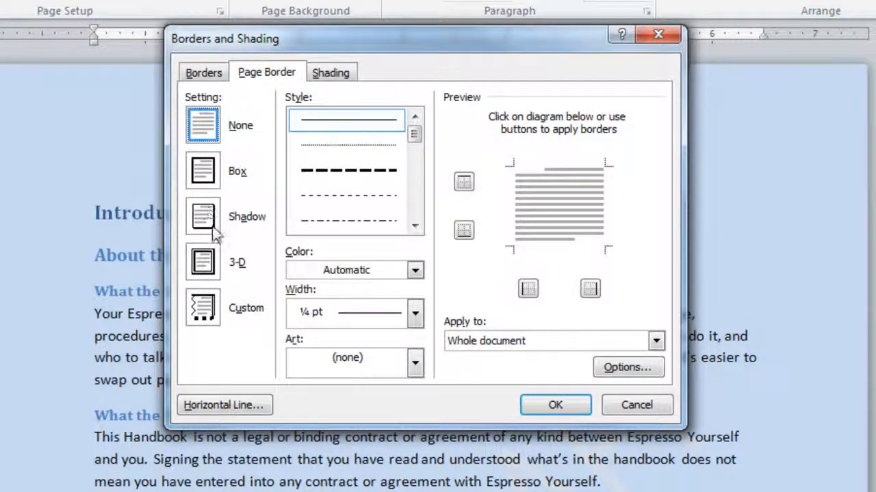
left_click(204, 172)
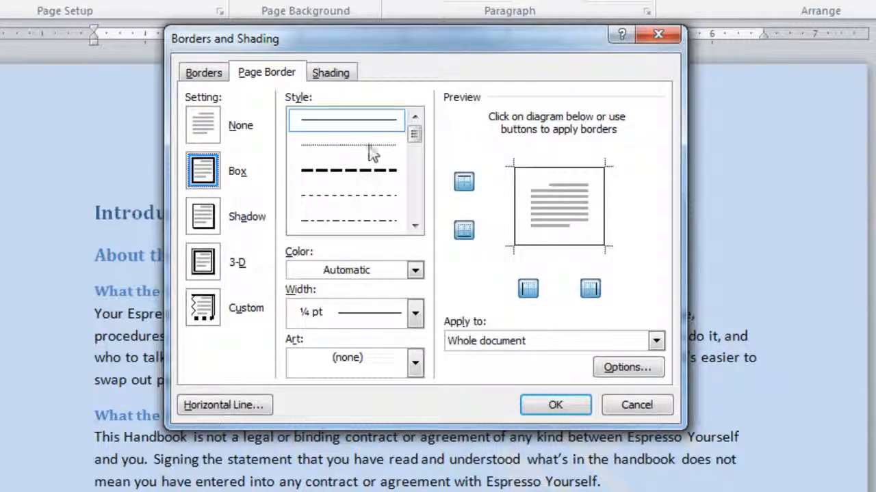
left_click(384, 178)
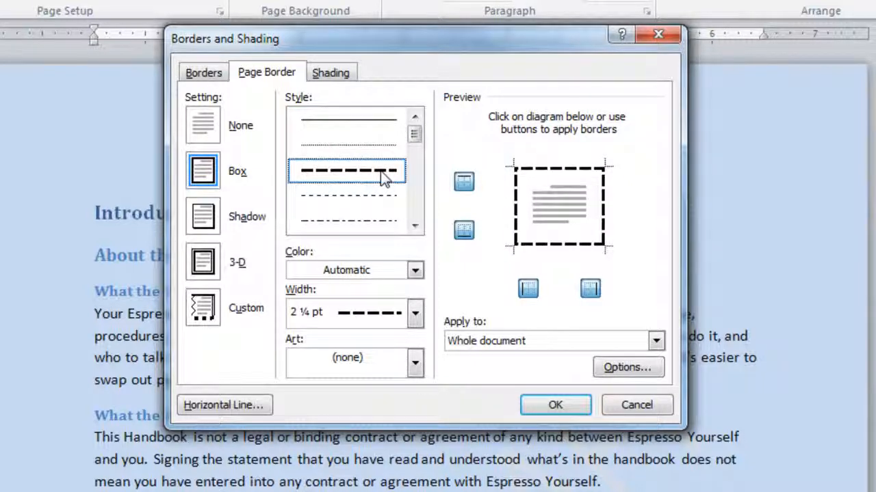
left_click(416, 274)
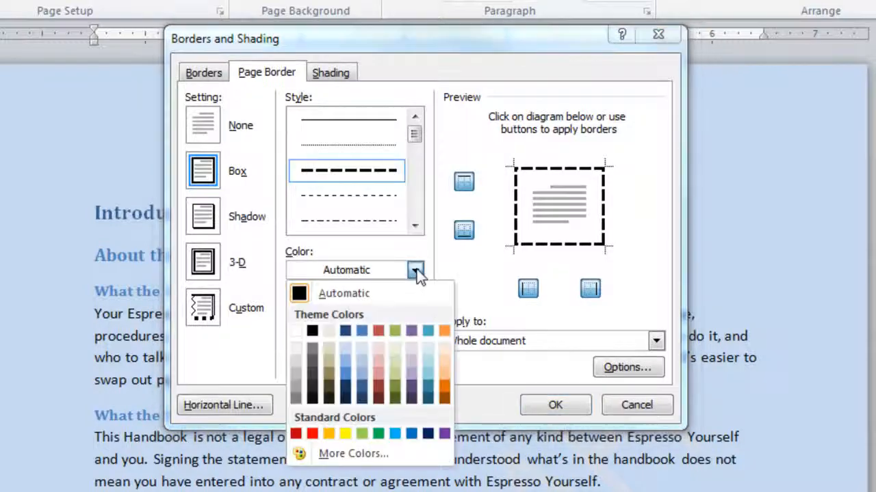
left_click(346, 399)
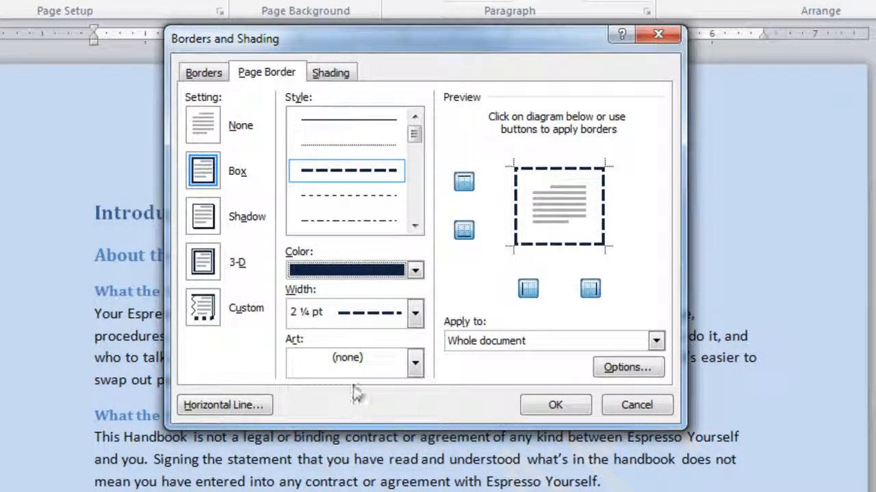
left_click(415, 315)
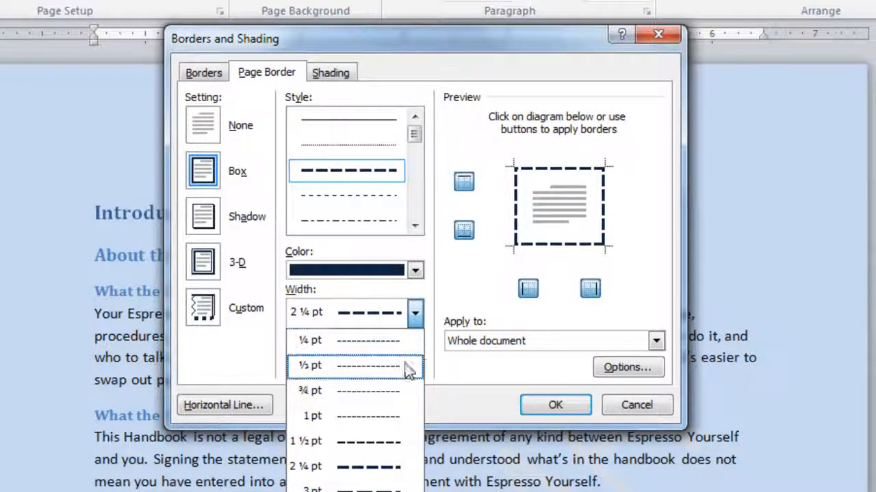
left_click(400, 429)
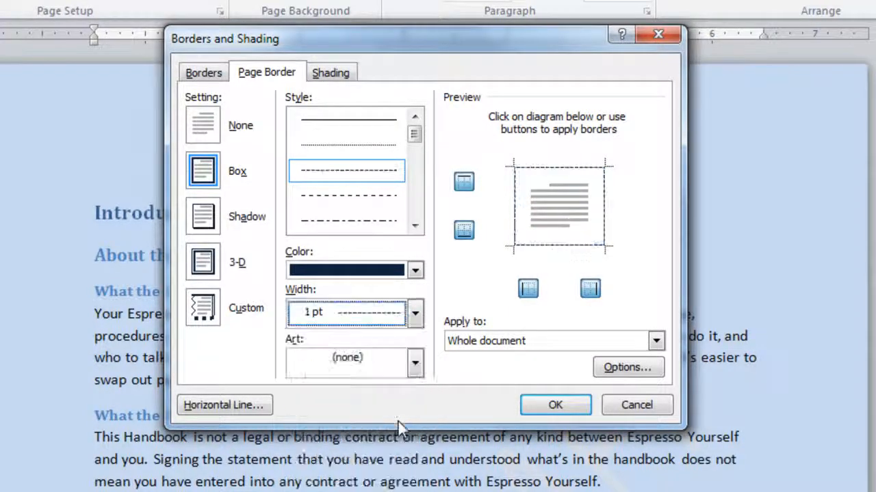
left_click(555, 405)
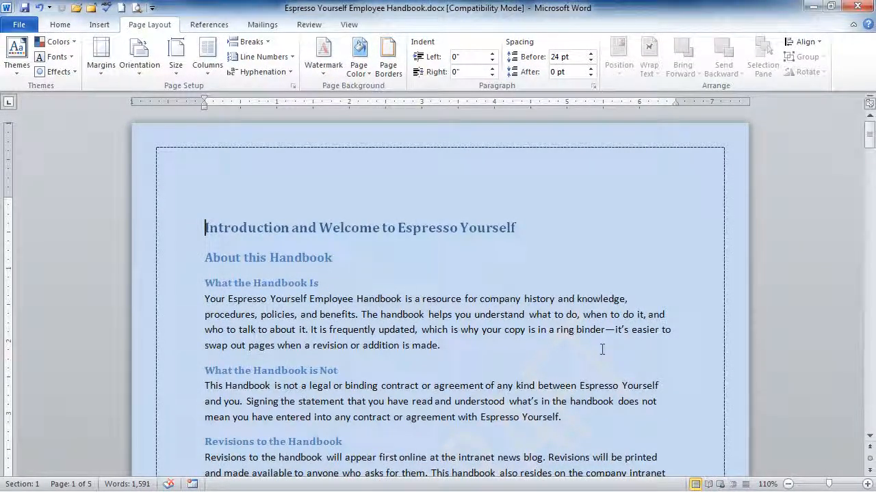
Step: Examine the page border and watermark on every page of the handbook in the print preview
left_click(137, 8)
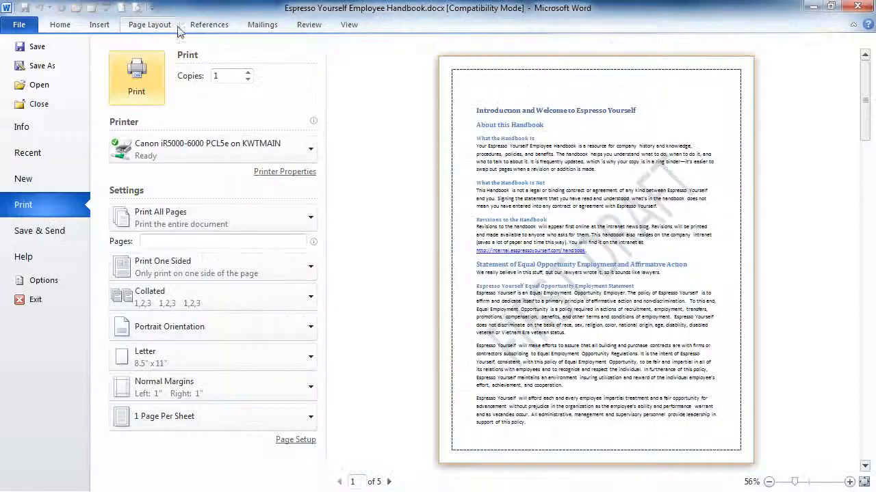
left_click(389, 482)
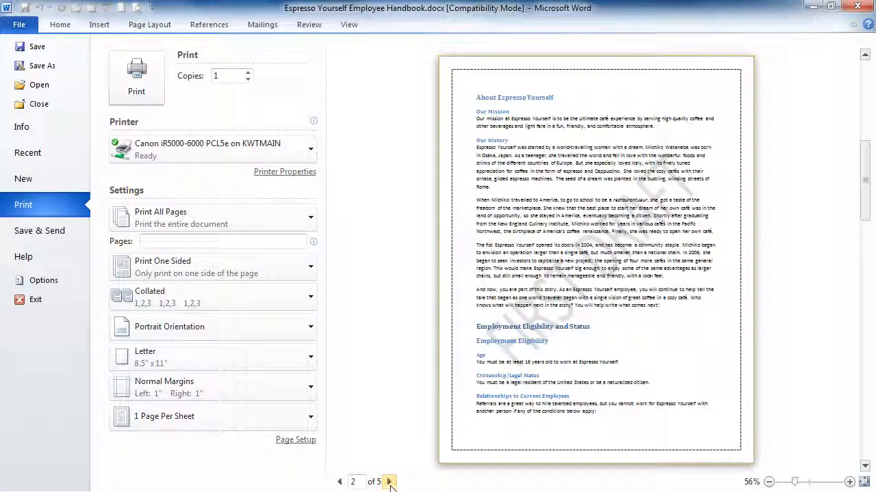
left_click(389, 482)
left_click(389, 482)
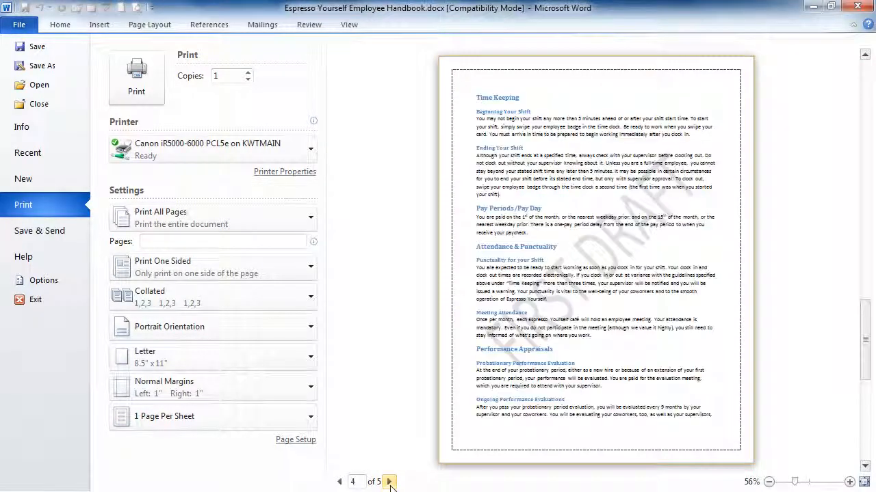
left_click(390, 482)
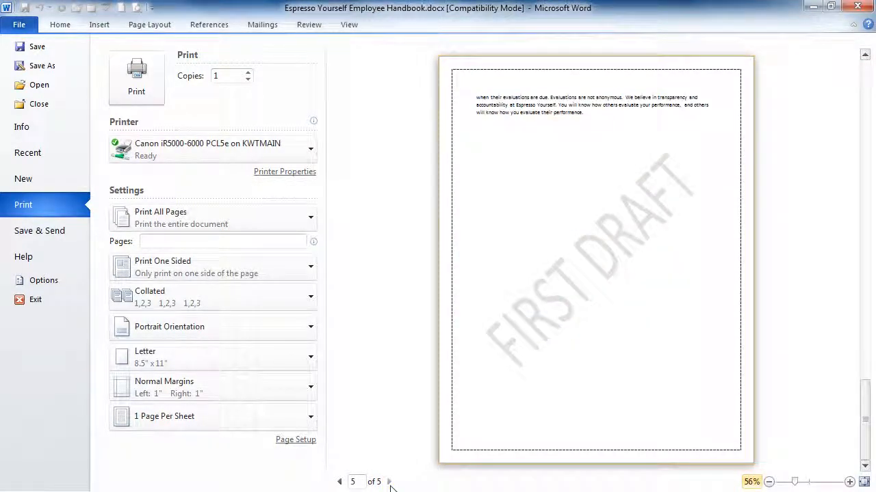
Step: Return to the page layout settings, open the page border settings and clear the dashed border by setting it to None
left_click(156, 25)
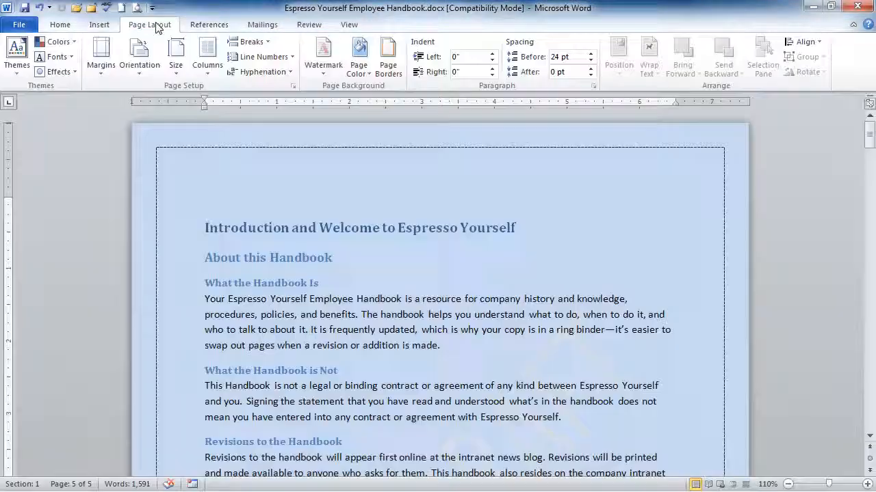
left_click(387, 69)
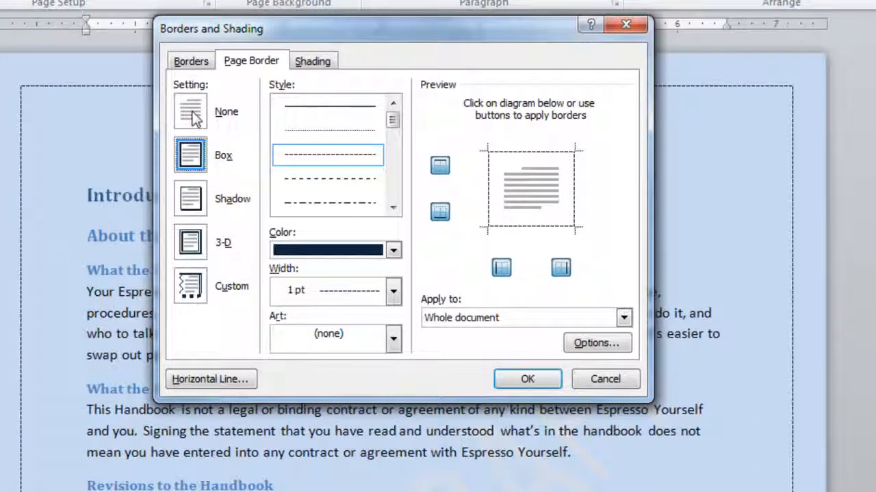
left_click(191, 113)
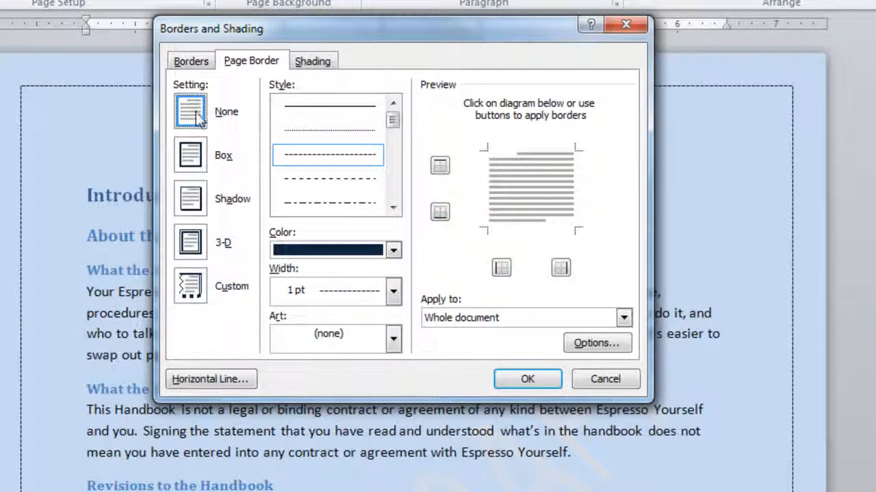
Step: Browse the border art designs and choose the dark purple swirl pattern just above the pinned-note design as the page border
left_click(394, 340)
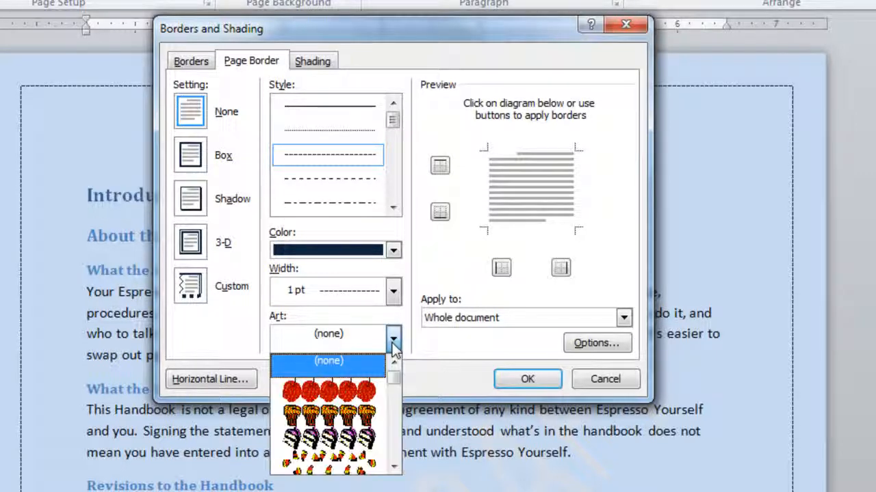
left_click(394, 468)
left_click(394, 468)
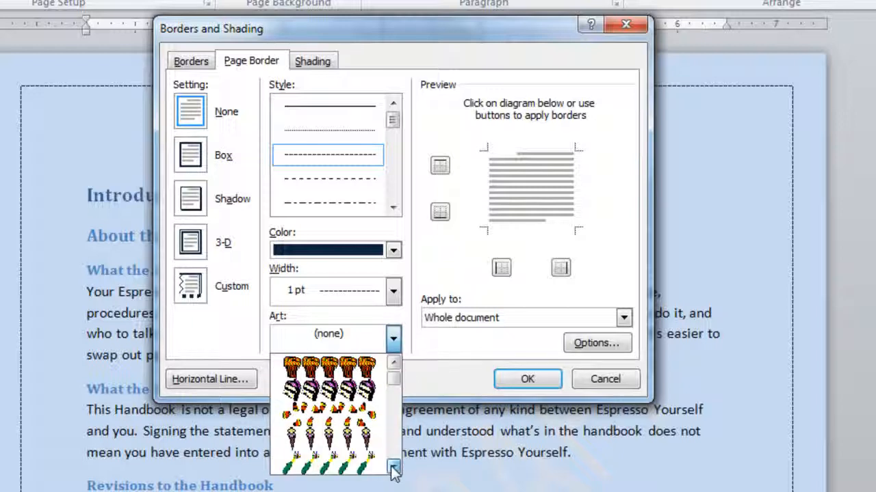
left_click(394, 468)
left_click(394, 467)
left_click(394, 468)
left_click(394, 468)
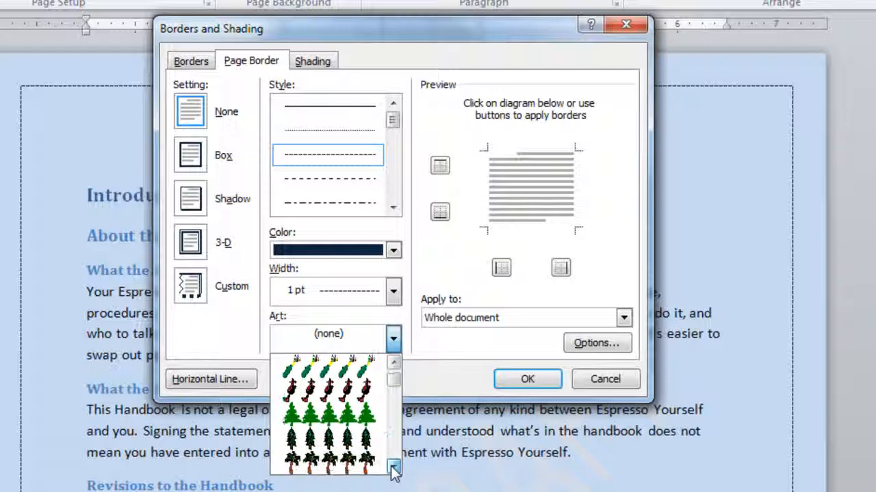
left_click(394, 468)
left_click(394, 468)
left_click(394, 468)
left_click(394, 468)
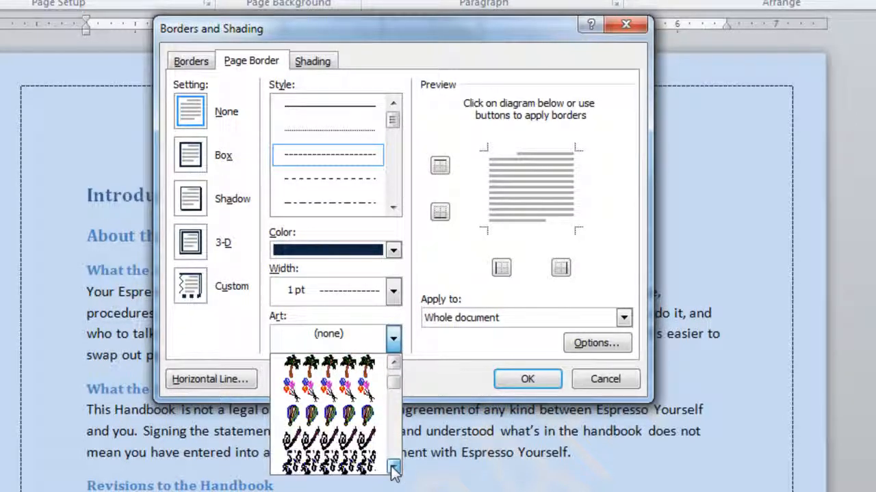
left_click(394, 468)
left_click(394, 468)
left_click(394, 468)
left_click(394, 468)
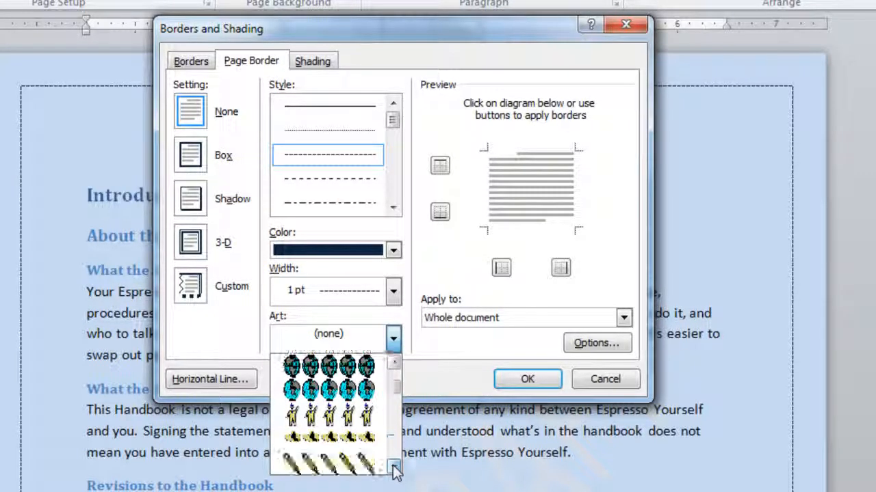
left_click(394, 468)
left_click(394, 468)
left_click(394, 468)
left_click(394, 468)
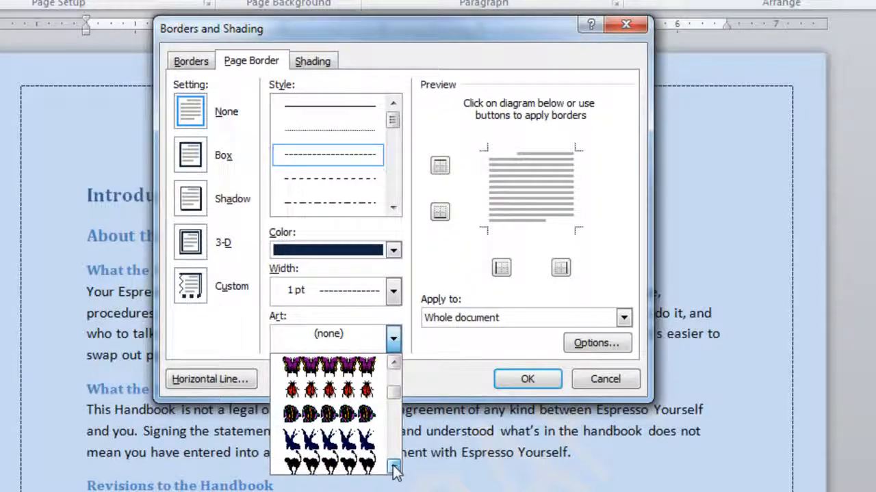
left_click(394, 468)
left_click(394, 468)
left_click(394, 467)
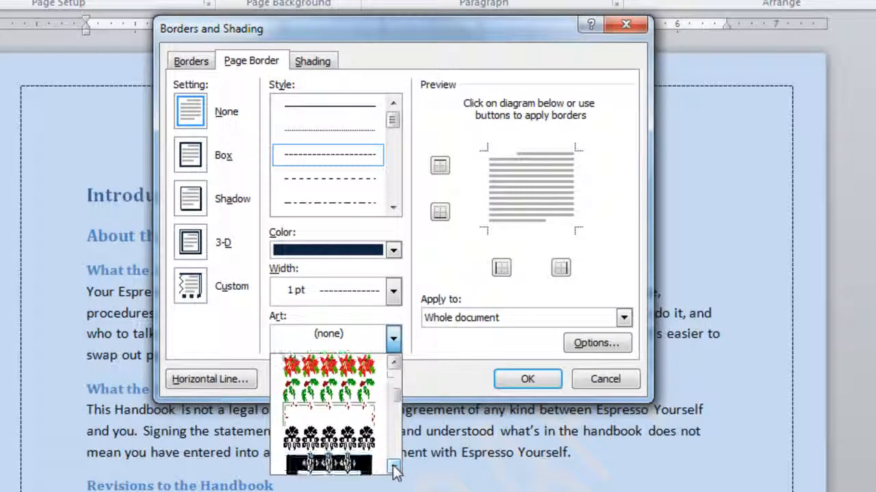
left_click(394, 468)
left_click(394, 468)
left_click(394, 468)
left_click(394, 468)
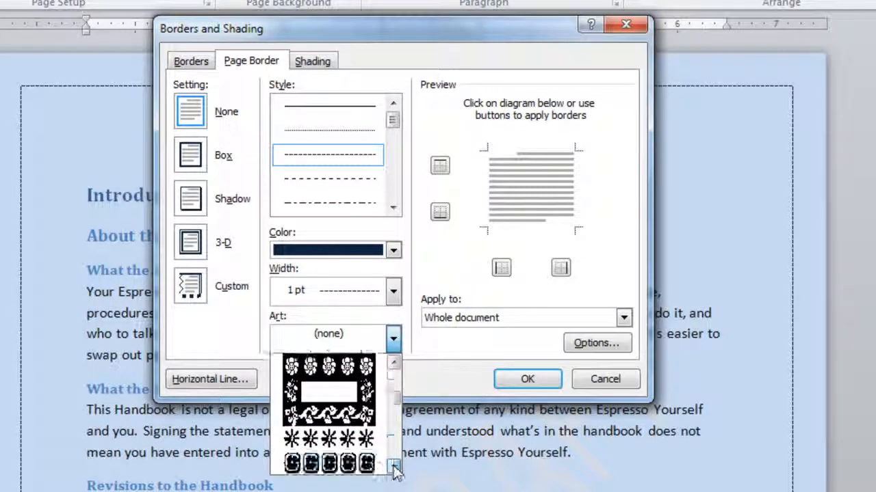
left_click(393, 468)
left_click(394, 468)
left_click(394, 468)
left_click(394, 468)
left_click(394, 468)
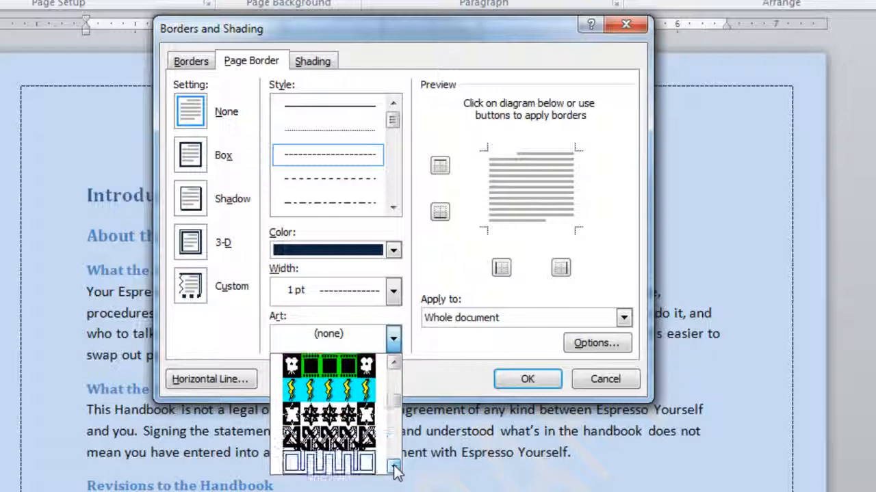
left_click(394, 468)
left_click(394, 468)
left_click(394, 468)
left_click(394, 468)
left_click(394, 468)
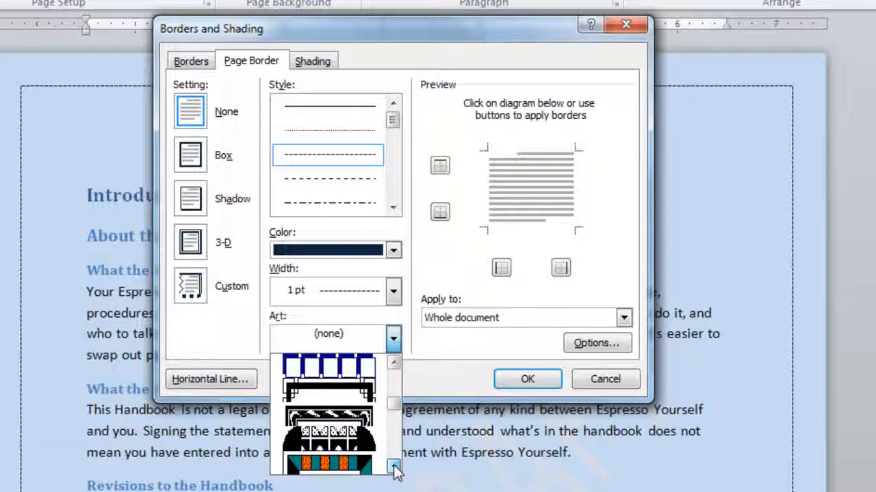
left_click(394, 467)
left_click(394, 468)
left_click(394, 468)
left_click(394, 468)
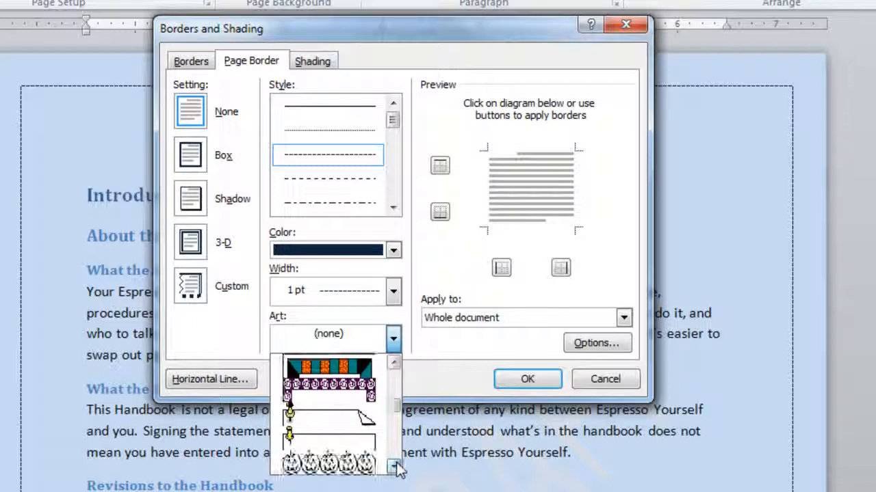
left_click(394, 468)
left_click(394, 468)
left_click(394, 468)
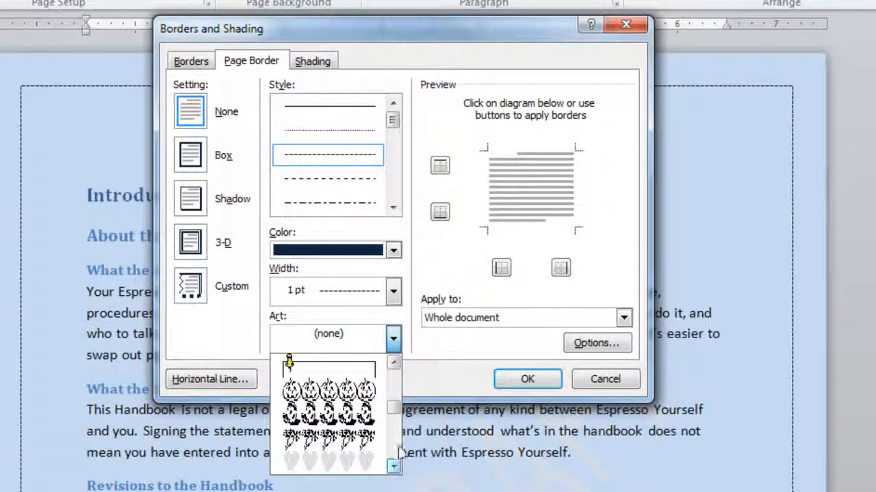
left_click(394, 363)
left_click(394, 363)
left_click(394, 363)
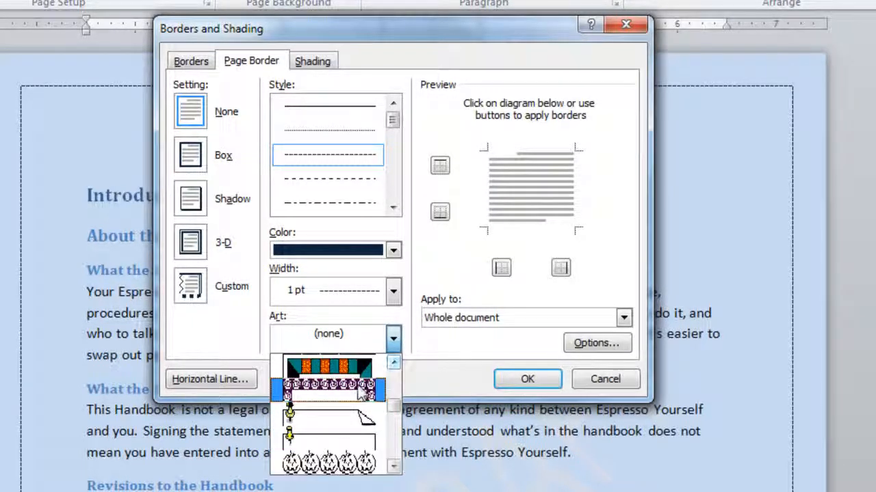
left_click(361, 390)
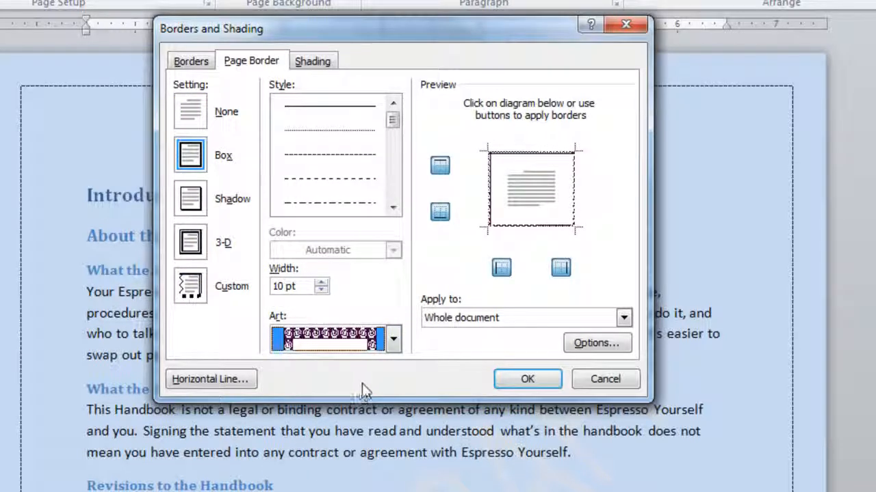
Step: Keep the art border's scope set to Whole document and apply it to the handbook
left_click(623, 319)
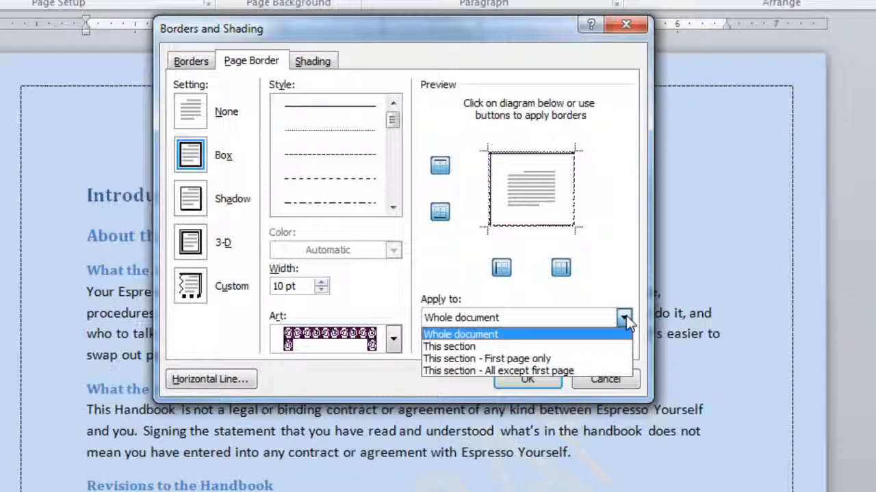
left_click(626, 319)
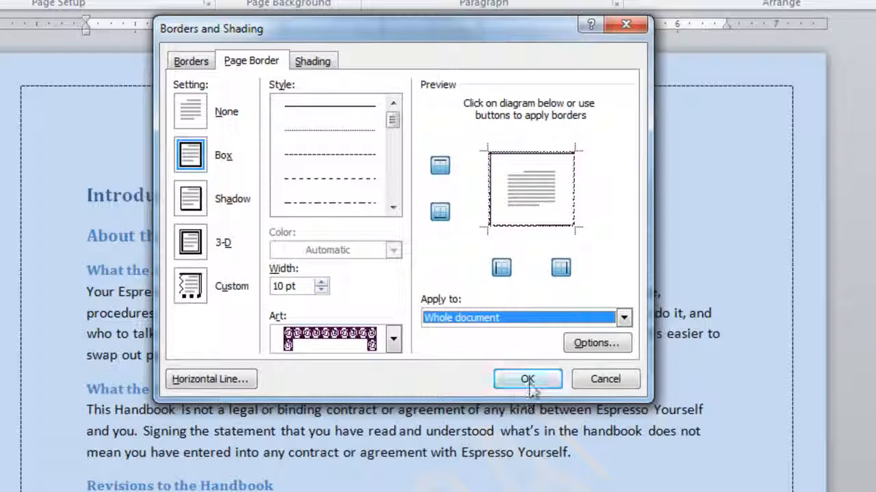
left_click(528, 380)
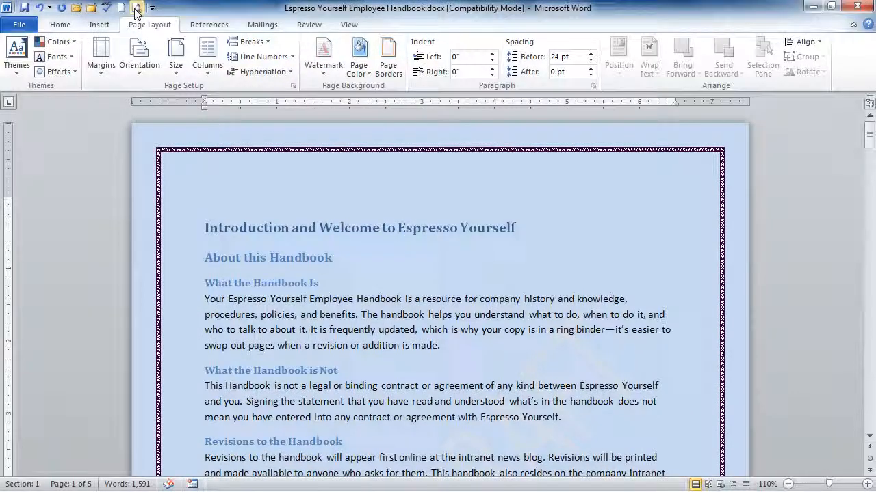
Step: Open the print preview and page through the handbook to check the art border on each page
left_click(136, 11)
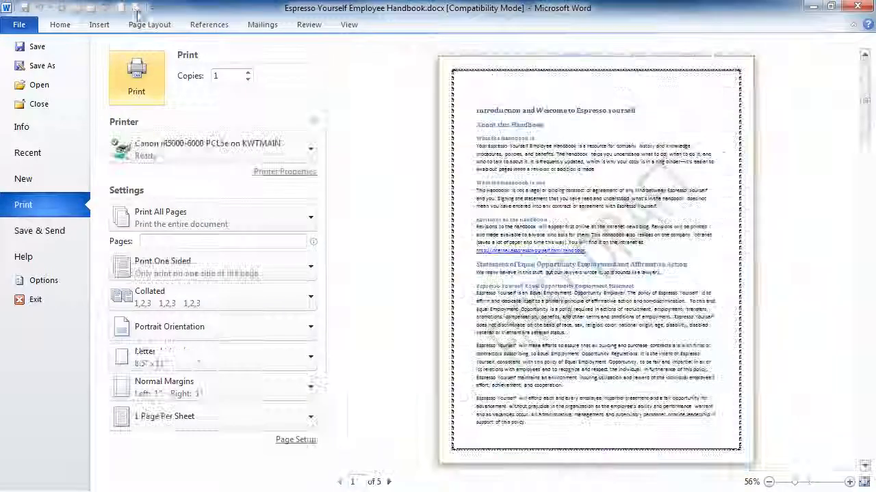
left_click(389, 483)
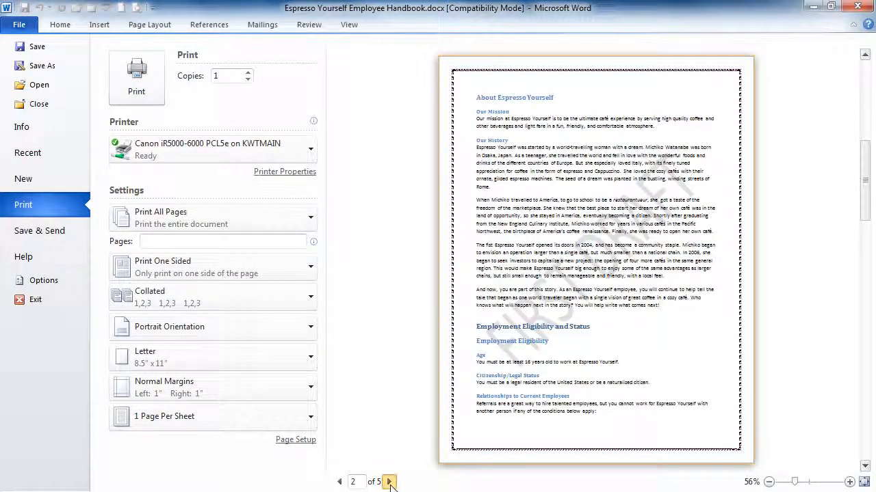
left_click(390, 483)
left_click(389, 482)
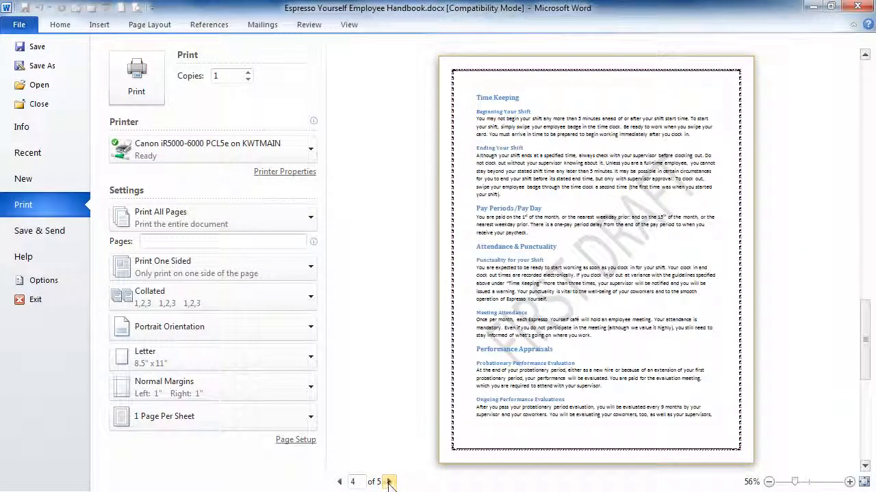